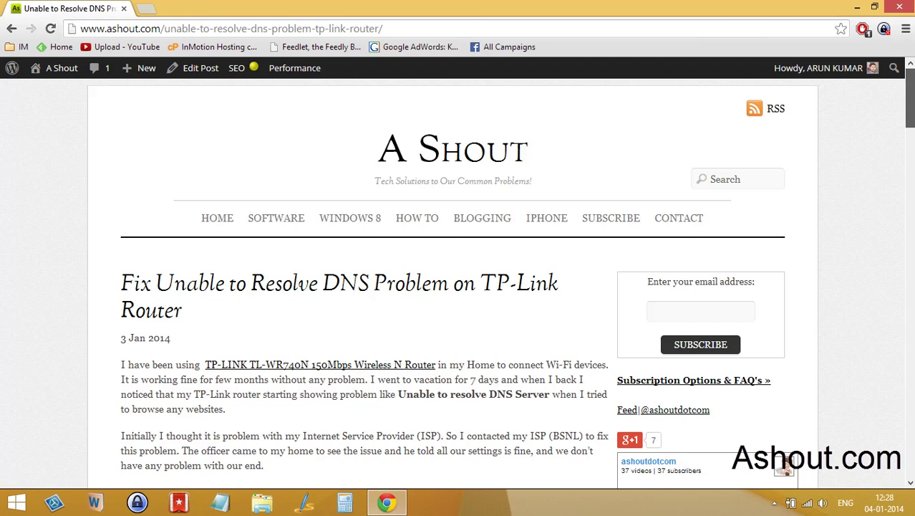
Read the article on fixing the unable-to-resolve-DNS problem on a TP-Link router, through the section on what worked.
drag(909, 101, 909, 125)
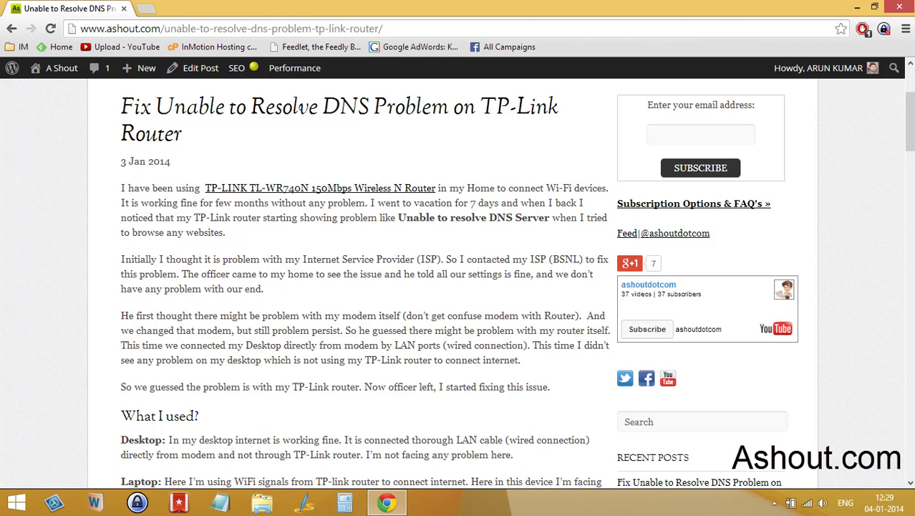
drag(908, 125, 909, 142)
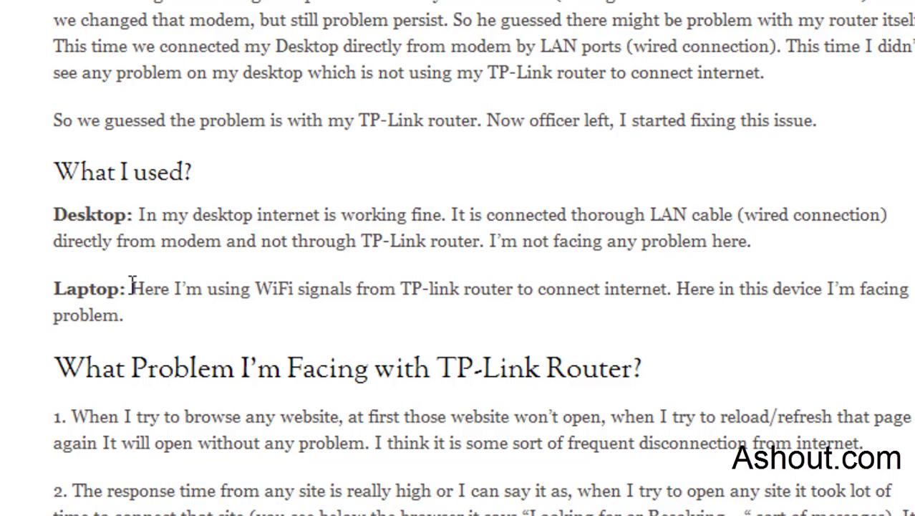
drag(132, 288, 147, 288)
scroll(458, 287, down, 3)
scroll(458, 258, down, 2)
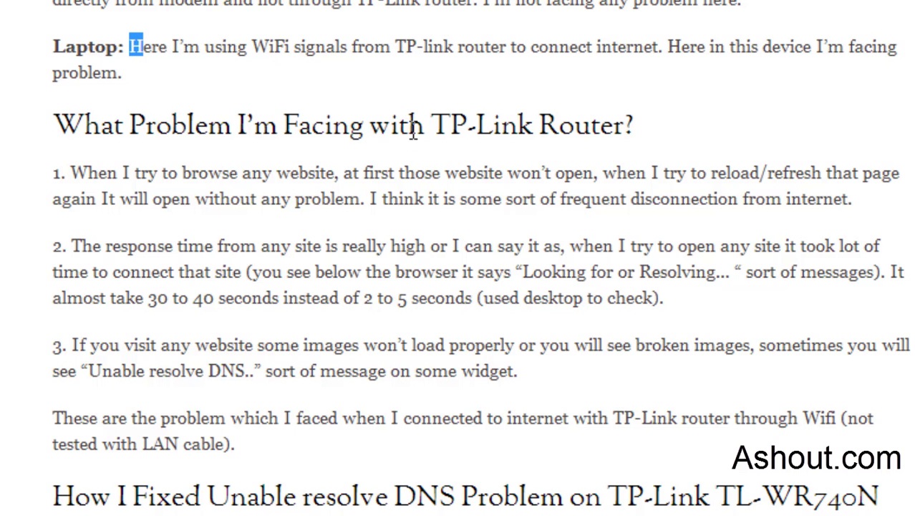
drag(433, 127, 646, 127)
scroll(541, 25, down, 2)
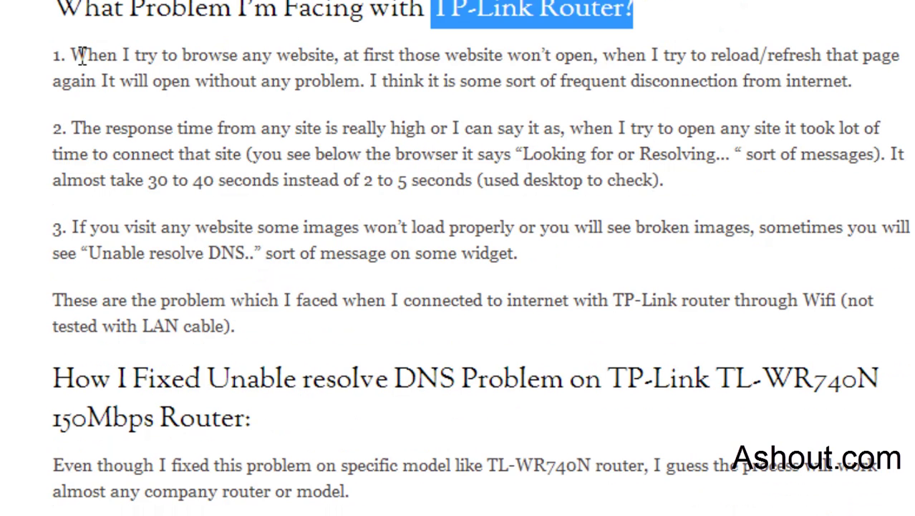
drag(86, 56, 224, 57)
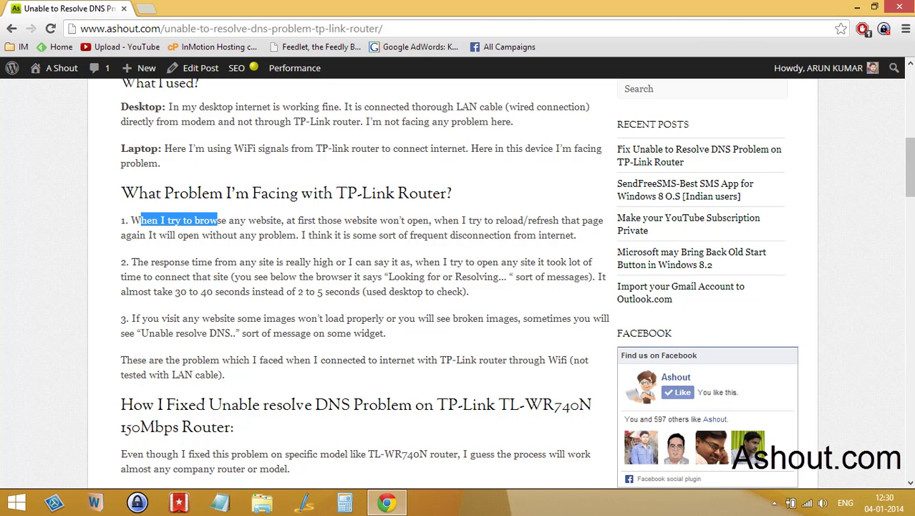
scroll(908, 165, down, 2)
click(379, 28)
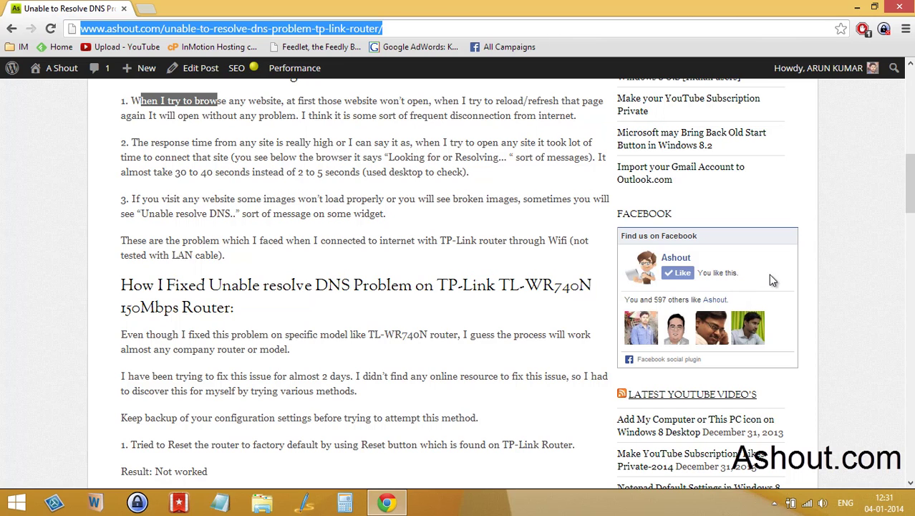
drag(911, 206, 912, 225)
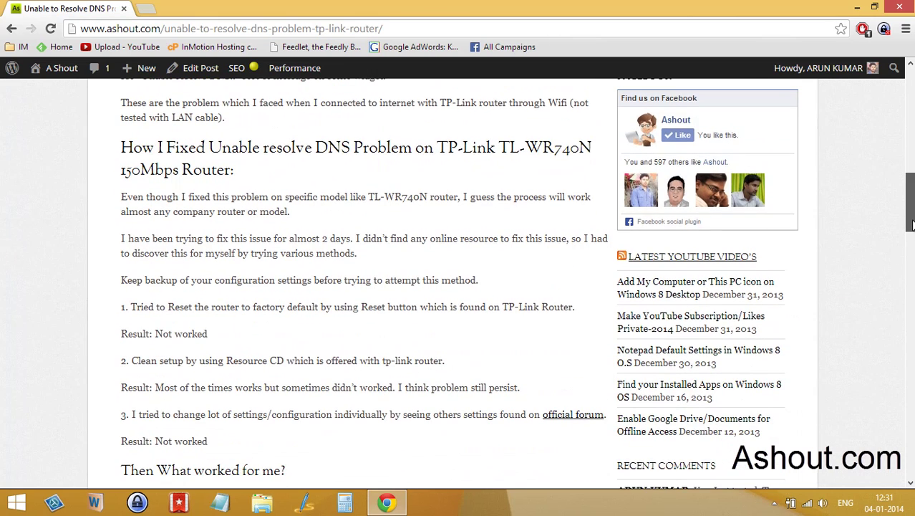
scroll(737, 228, down, 4)
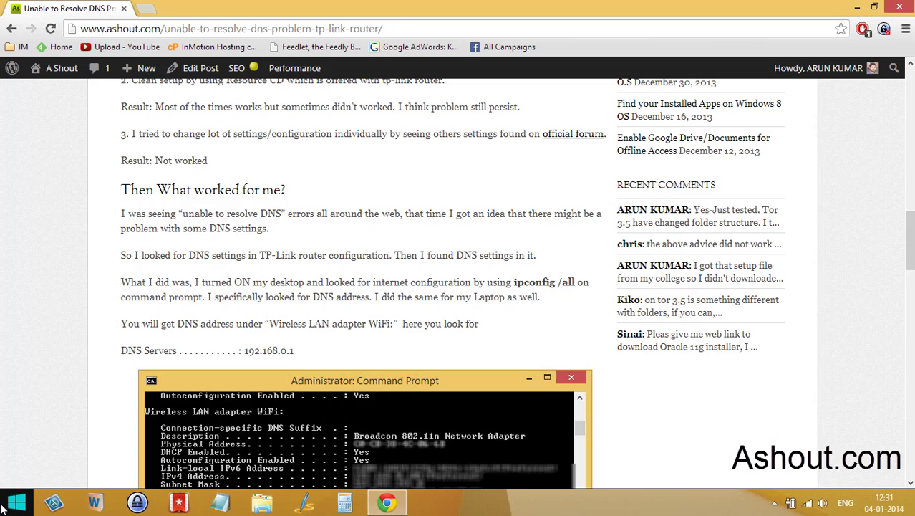
Search Windows for cmd, run Command Prompt as administrator, and place its window over the article.
click(2, 505)
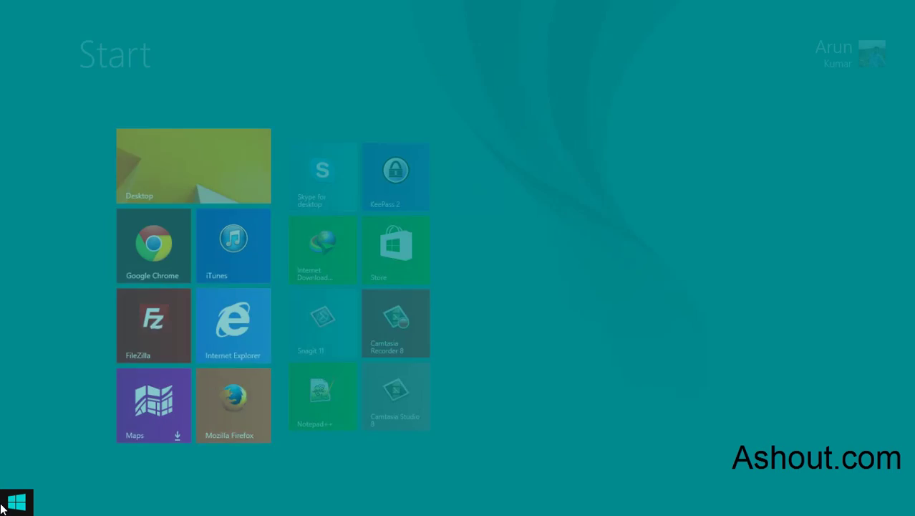
text(cmd)
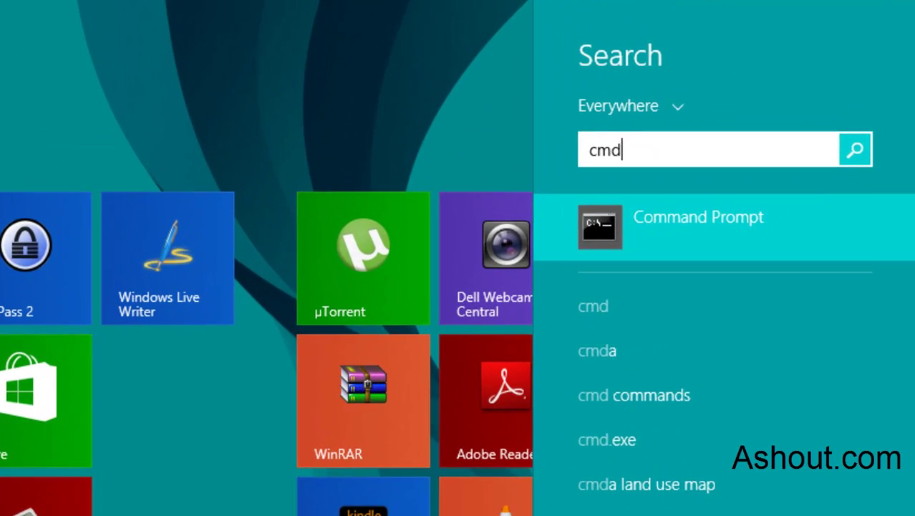
right_click(706, 216)
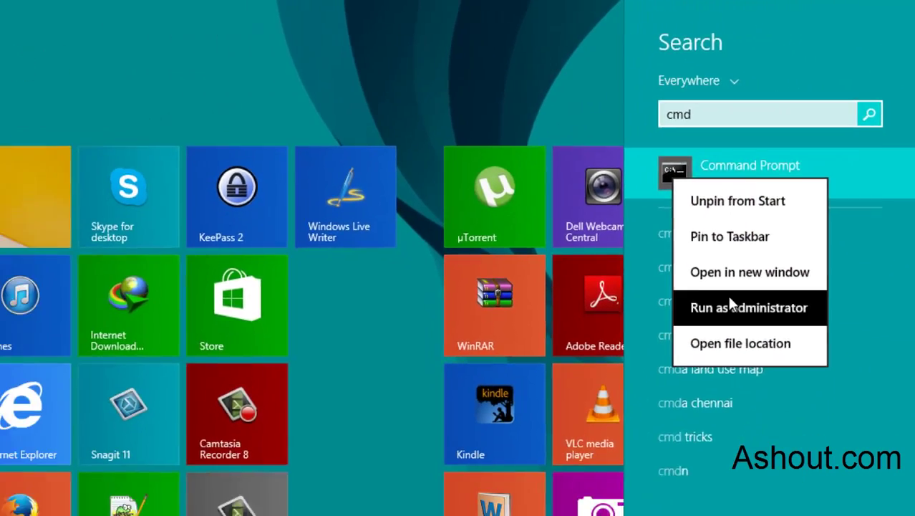
click(697, 404)
drag(221, 54, 416, 96)
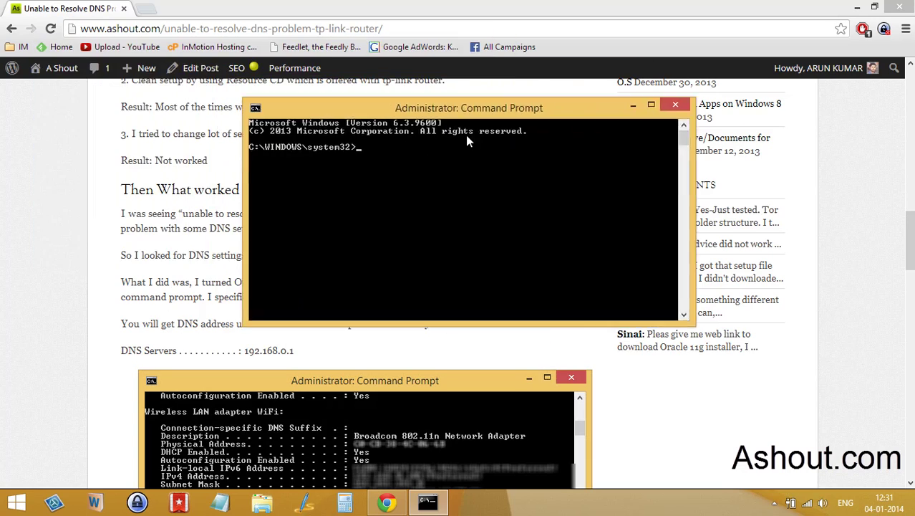
Run ipconfig /all, find the wireless adapter's DNS servers in the output, and move the blank Notepad window aside for noting them.
text(ipc)
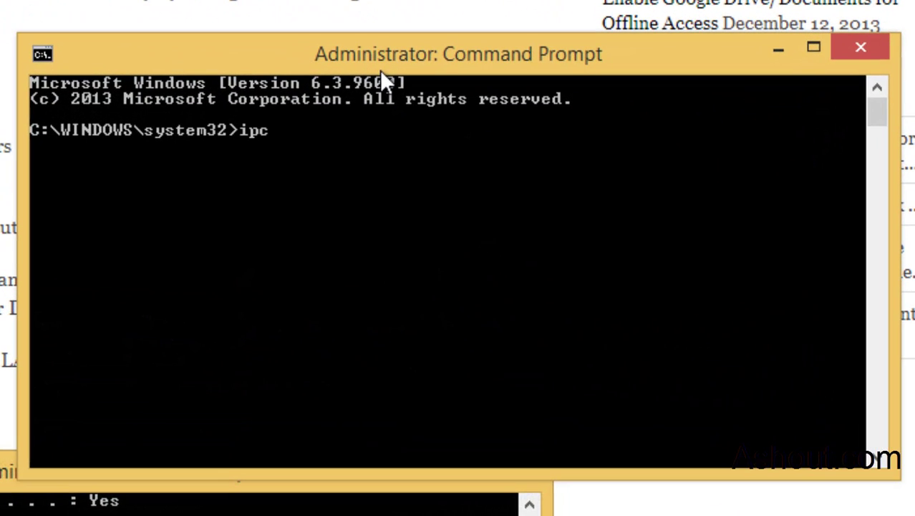
text(onfig /)
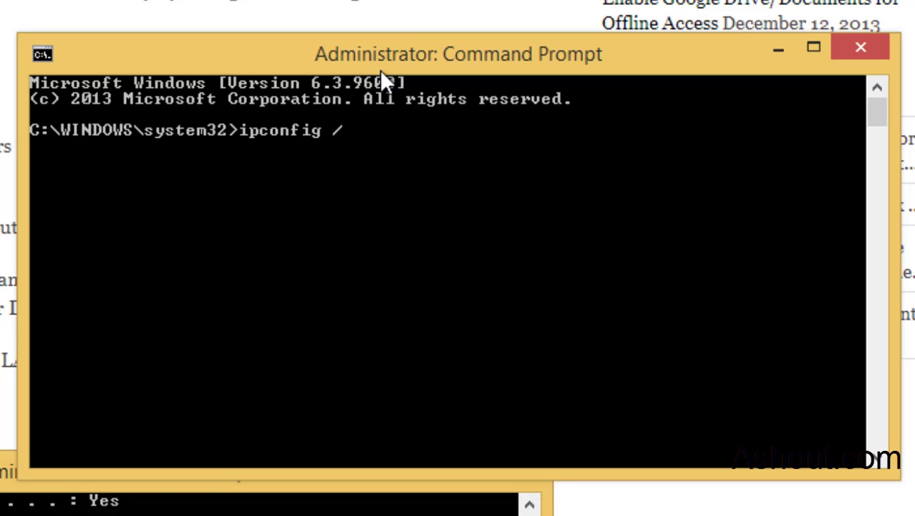
text(all)
key(Return)
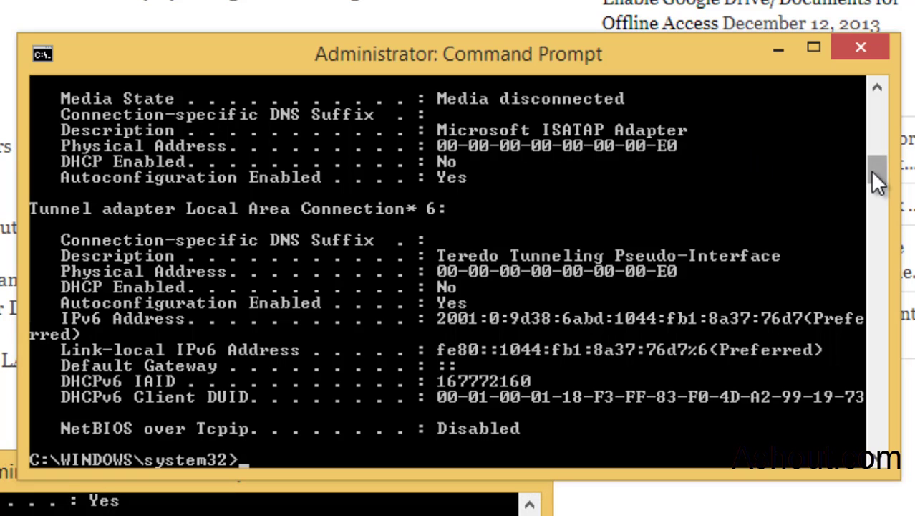
drag(869, 171, 857, 147)
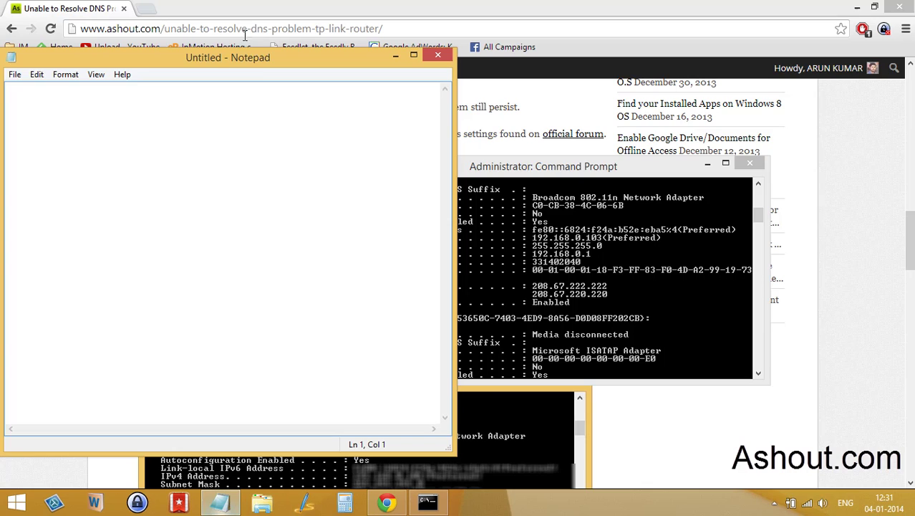
drag(257, 55, 872, 307)
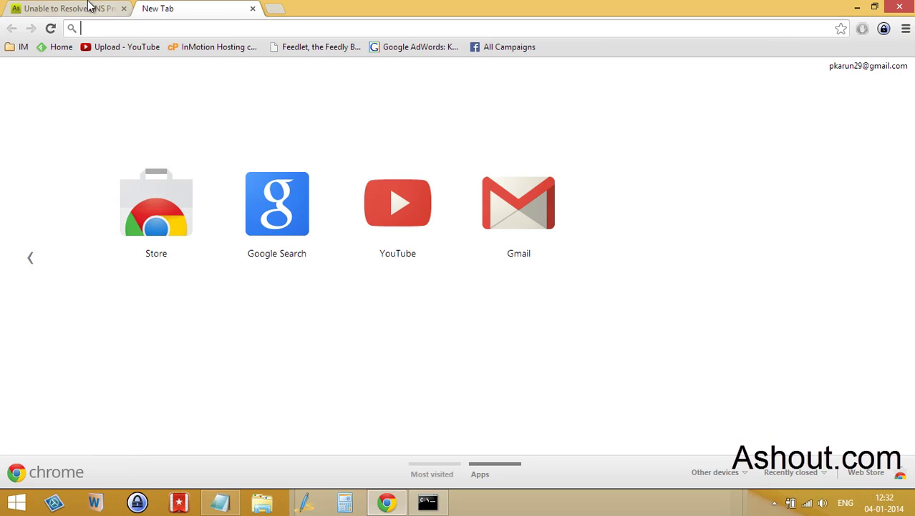
Open the router's admin page at tplinklogin.net in the browser and show its DHCP settings.
text(tplinklogin.net)
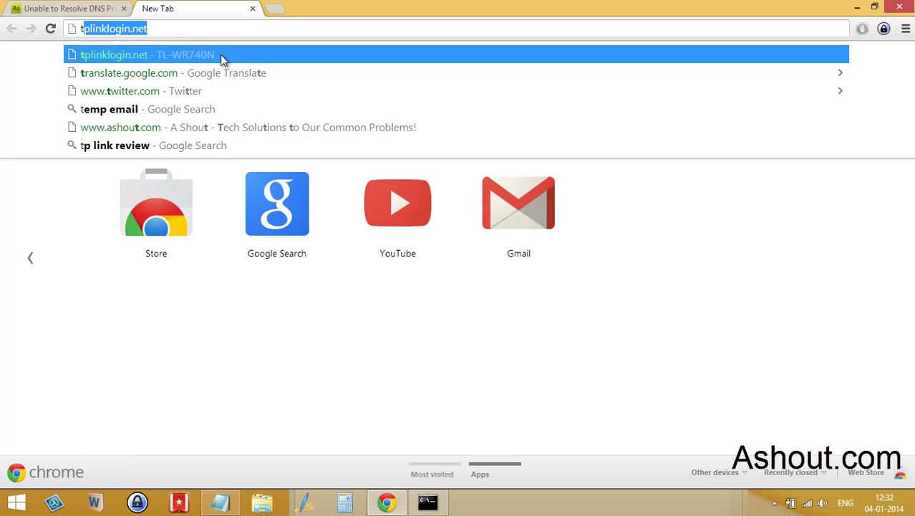
key(Return)
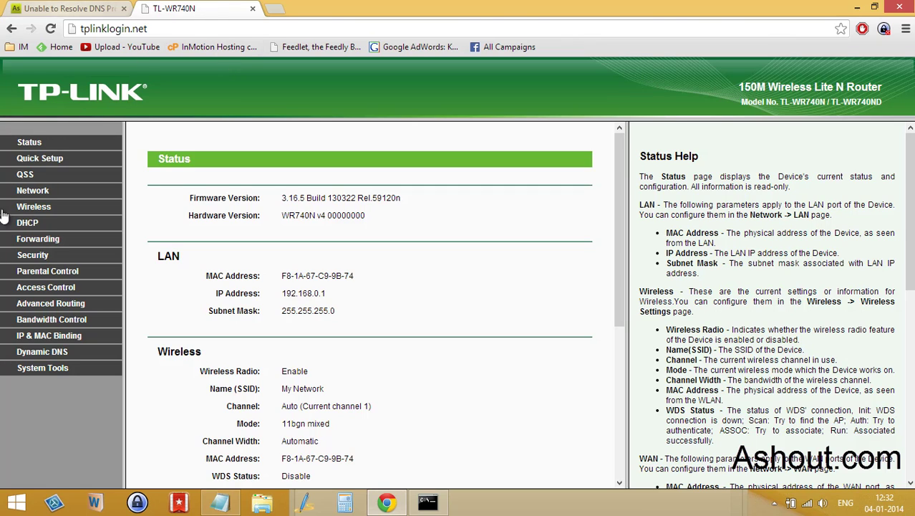
click(27, 224)
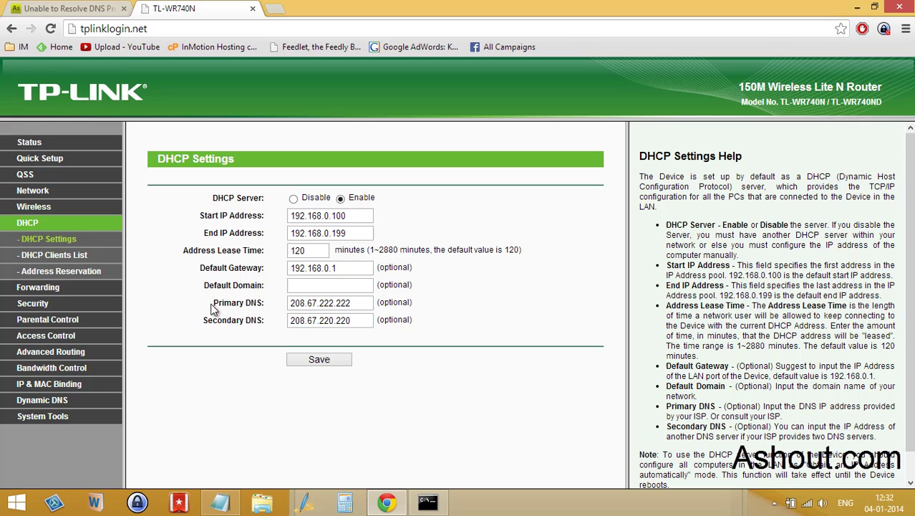
Compare the Primary and Secondary DNS entries with the addresses noted in Notepad, and save the DHCP settings.
drag(213, 303, 269, 307)
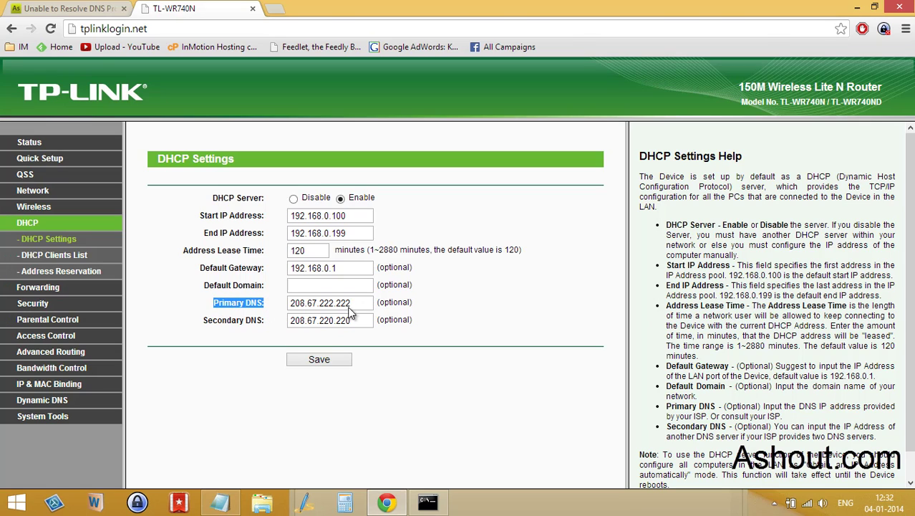
drag(362, 304, 271, 307)
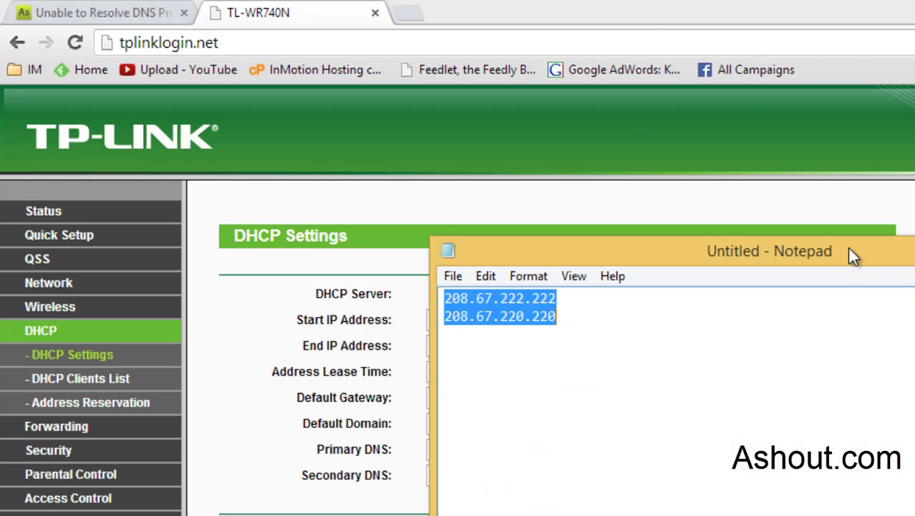
drag(908, 247, 914, 232)
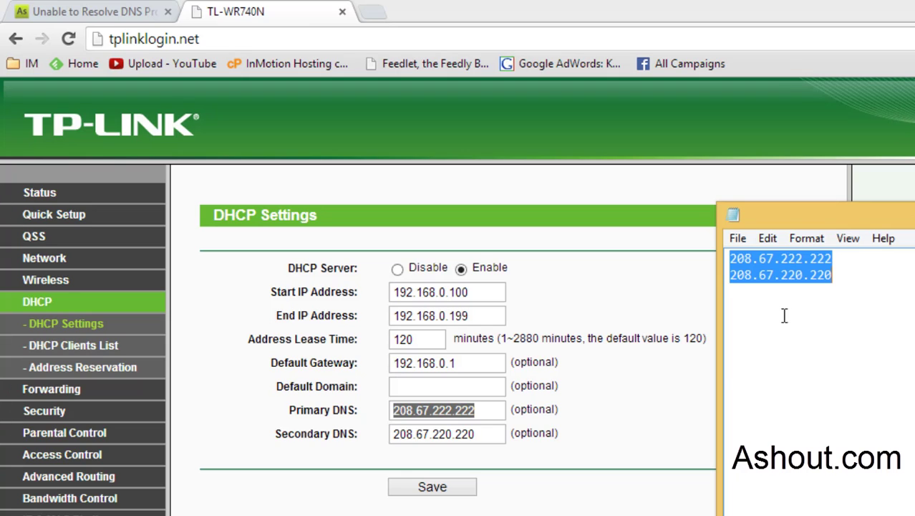
click(844, 262)
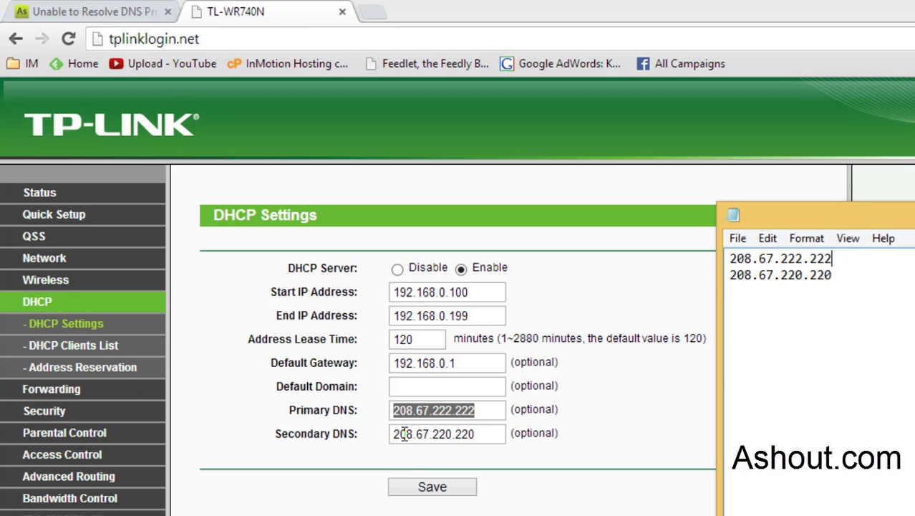
click(863, 281)
shift+click(745, 259)
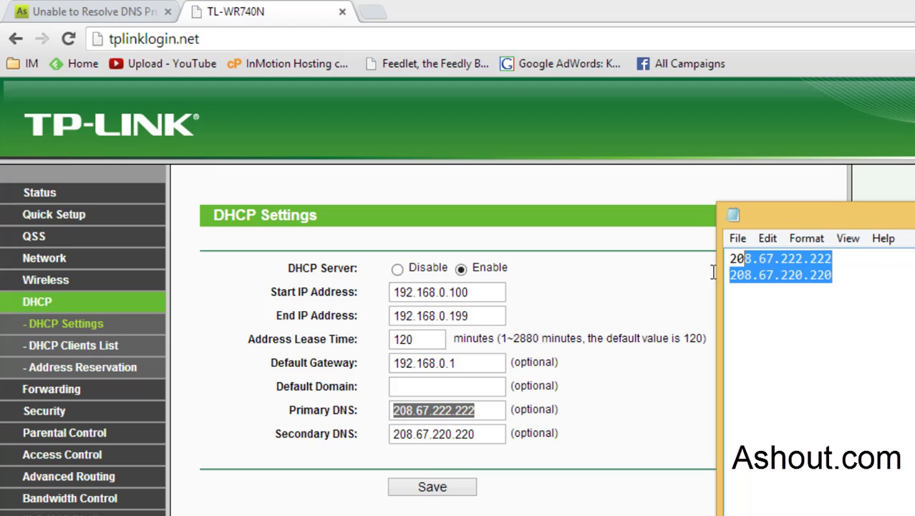
click(471, 486)
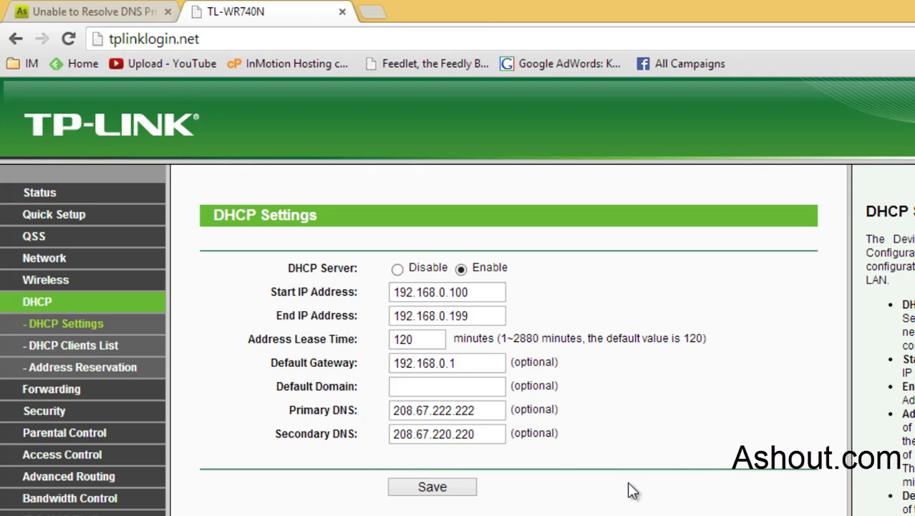
click(462, 491)
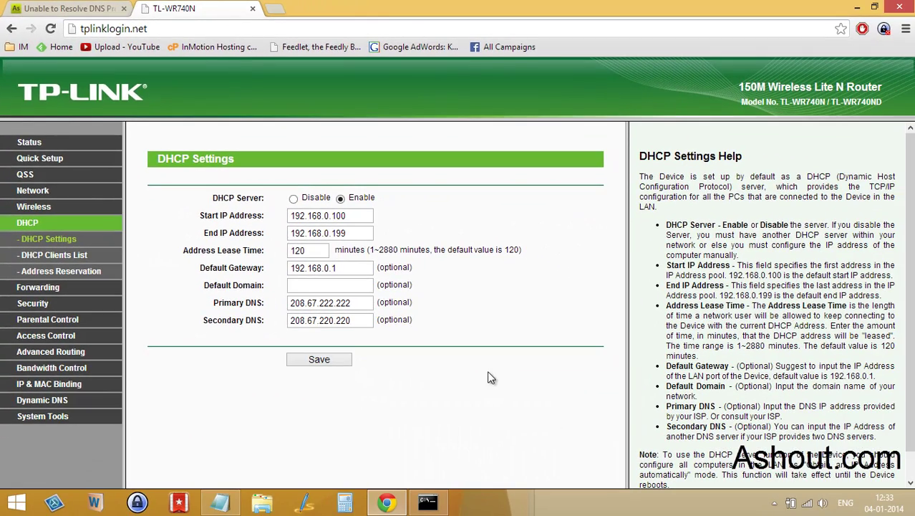
Return to the article and review its instructions for changing the DNS server addresses on TP-Link routers.
click(104, 9)
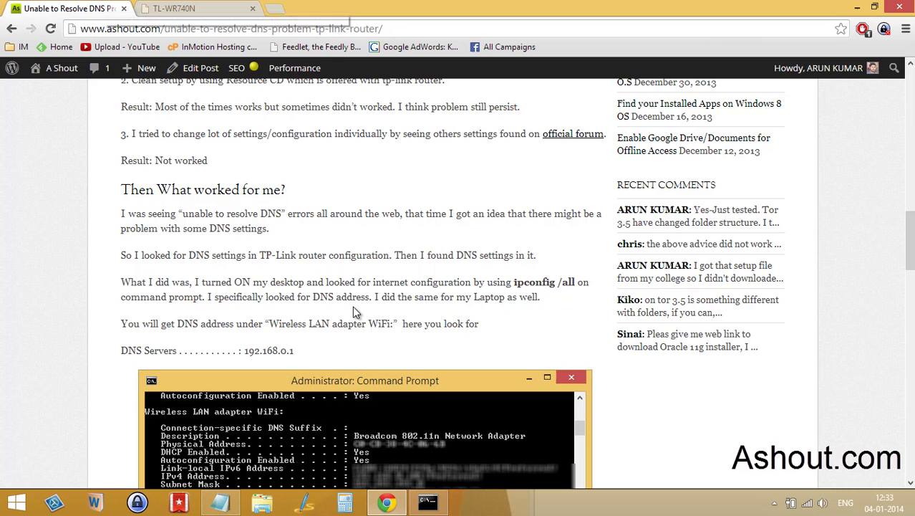
scroll(386, 307, down, 2)
scroll(393, 313, down, 4)
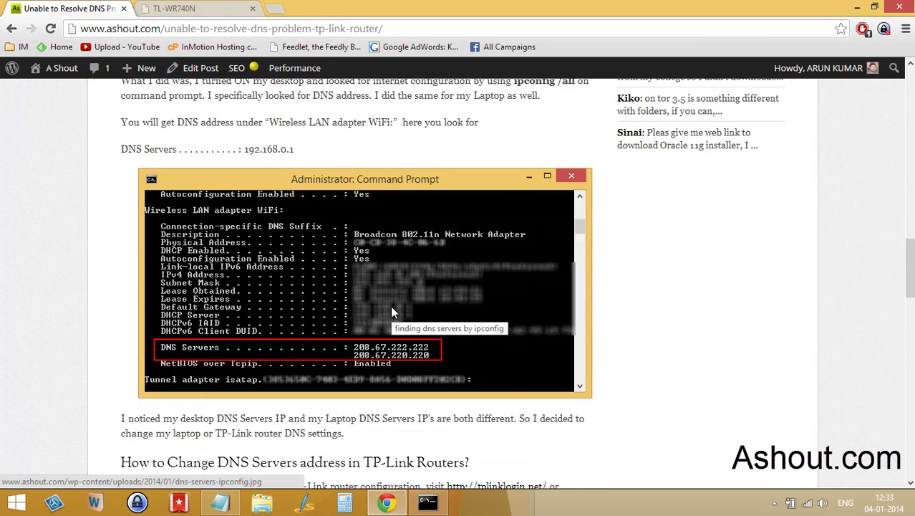
scroll(457, 226, down, 3)
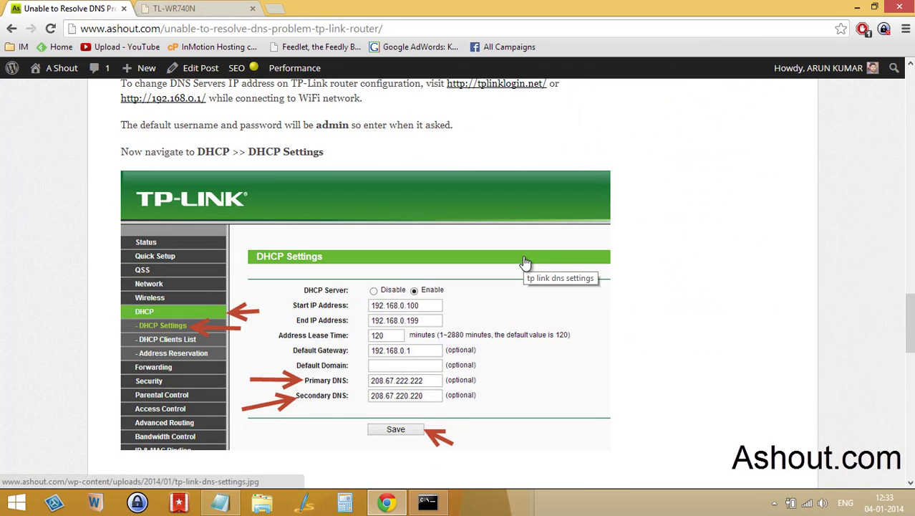
scroll(524, 265, down, 3)
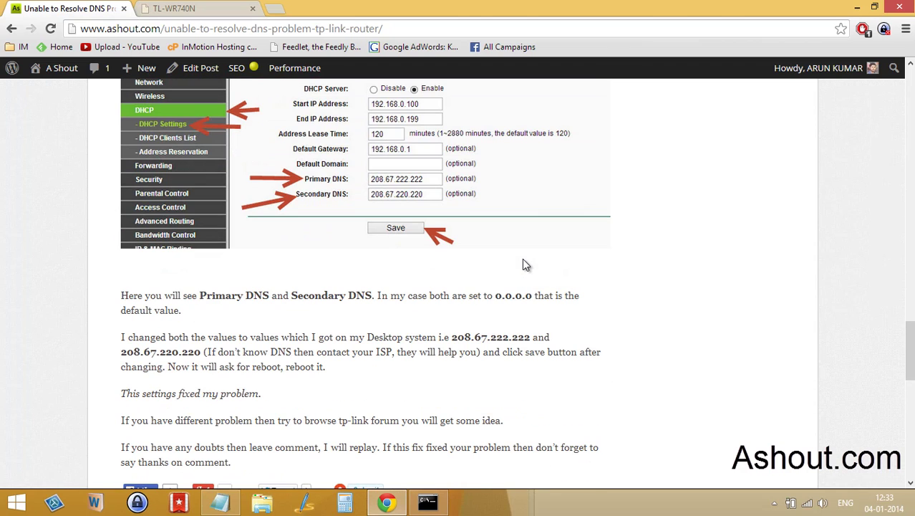
scroll(525, 265, down, 2)
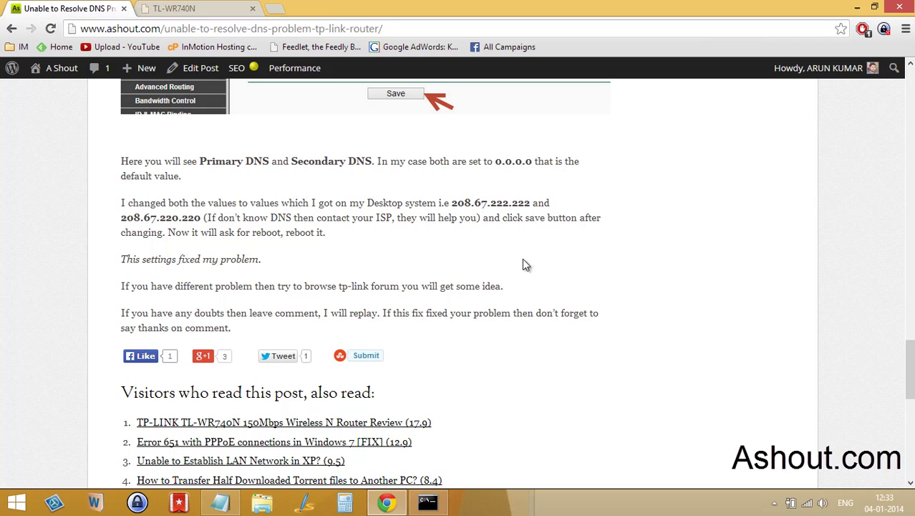